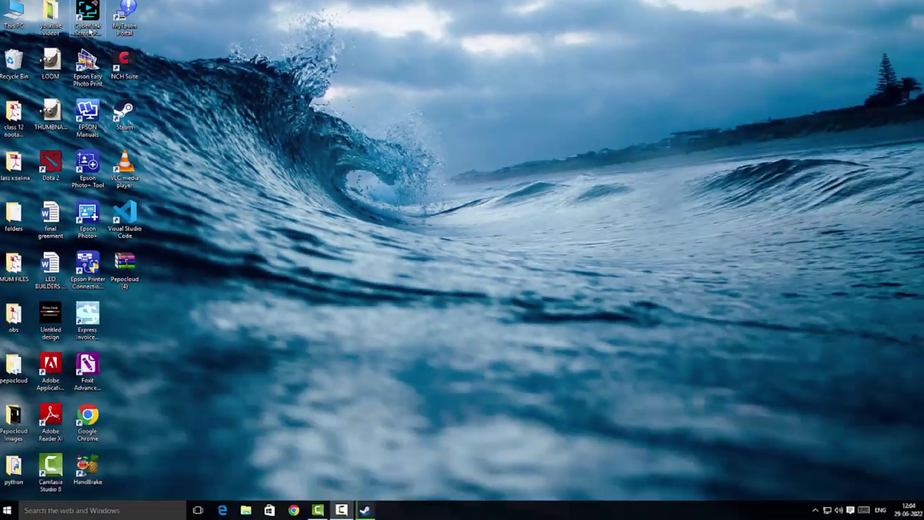
- Open CyberLink Screen Recorder and set the full-screen recording to 1080p resolution at 30 fps
click(85, 22)
double_click(85, 20)
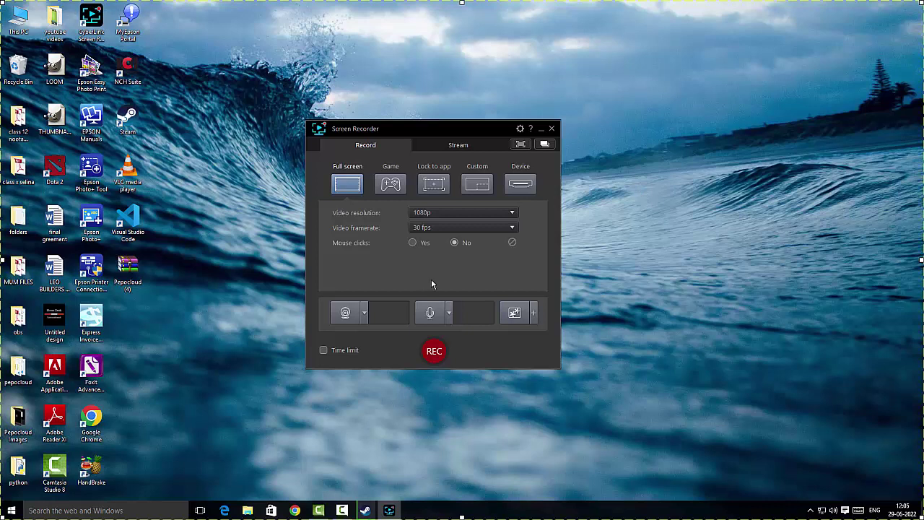
click(455, 213)
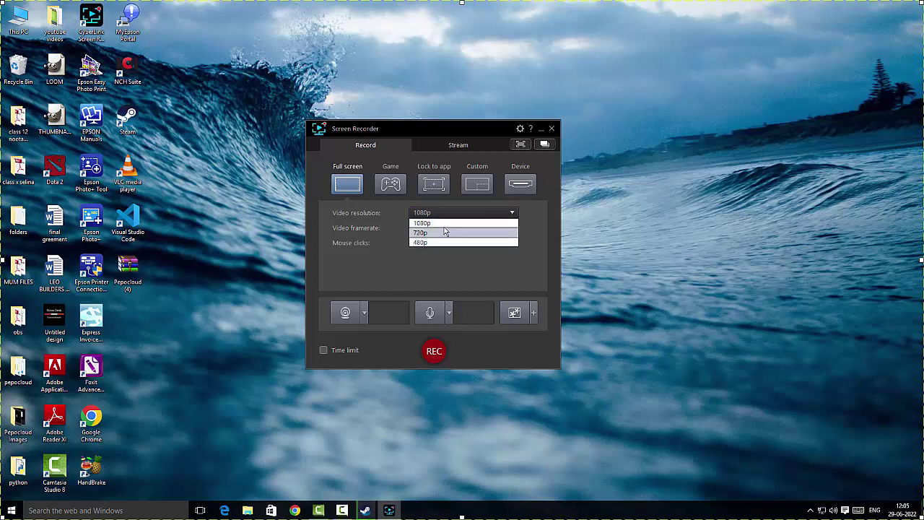
click(446, 223)
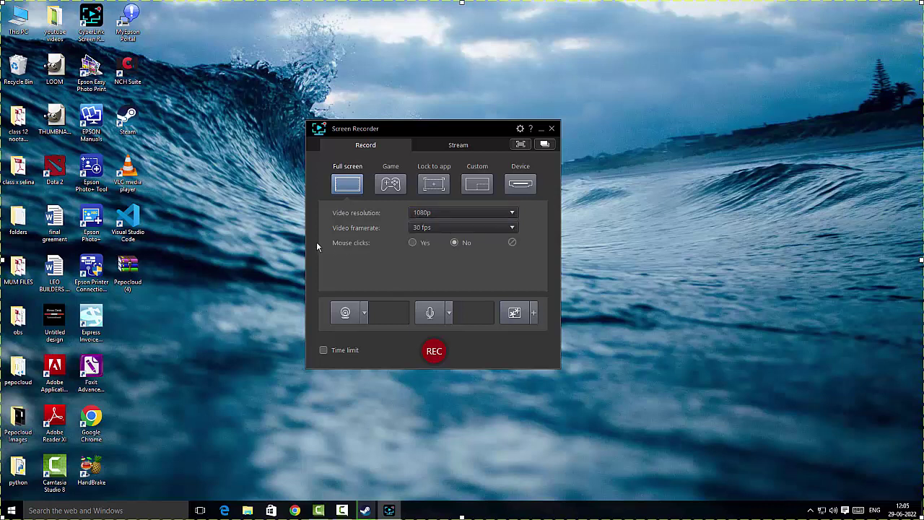
click(439, 227)
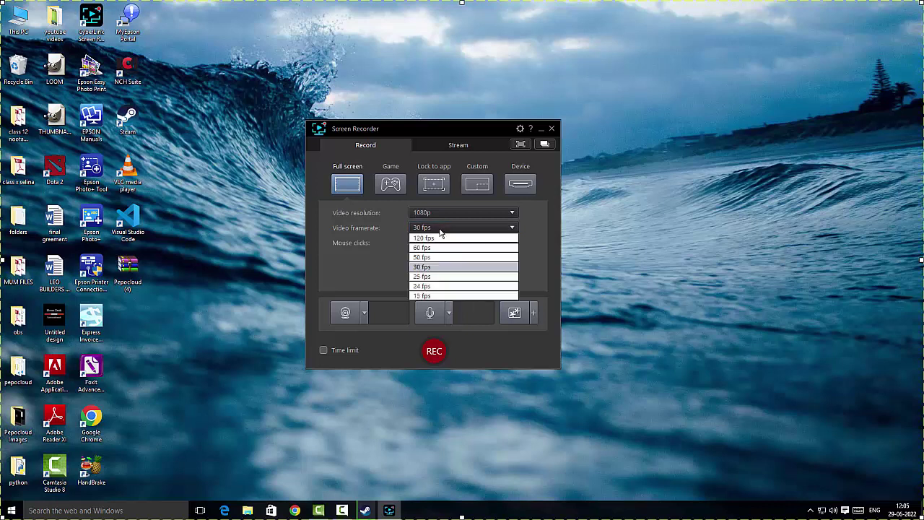
click(437, 266)
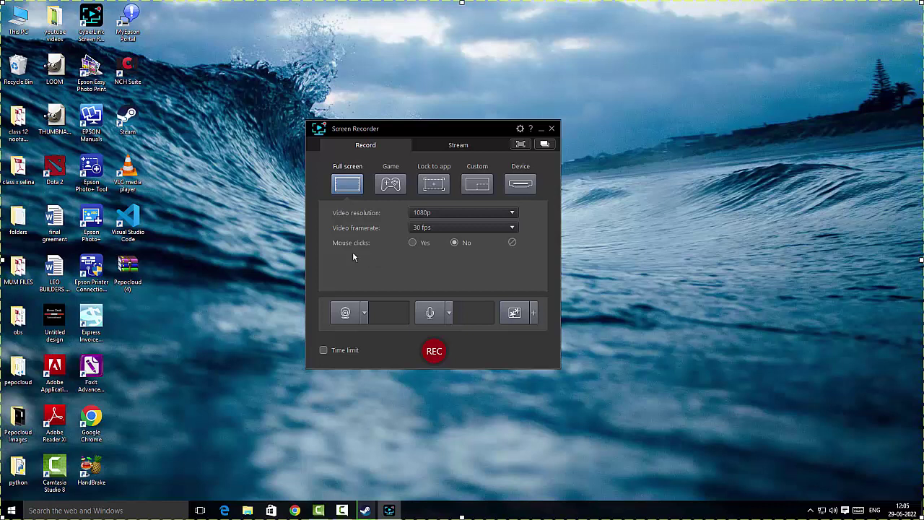
- Enable the display of mouse clicks in the recording and choose yellow as the highlight colour
click(413, 243)
click(512, 244)
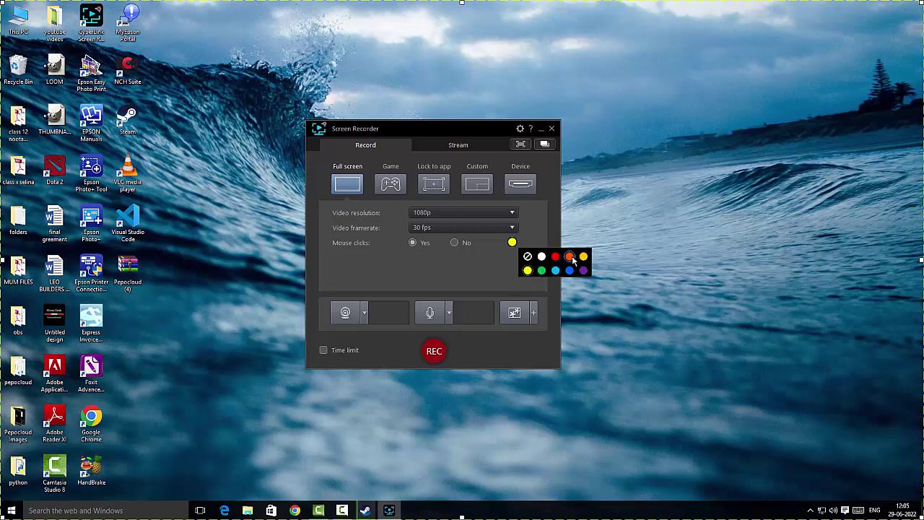
click(527, 270)
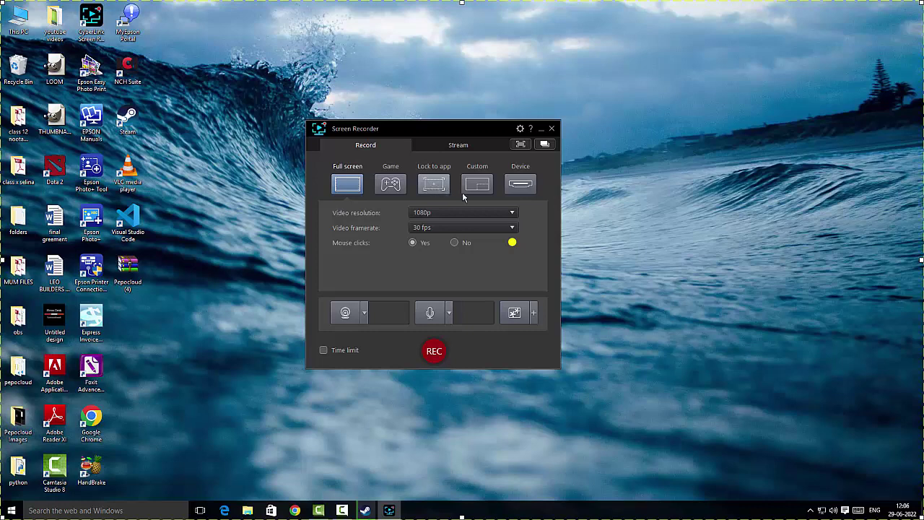
- Define a custom recording area of about 1180 x 673 around the middle of the desktop
click(480, 186)
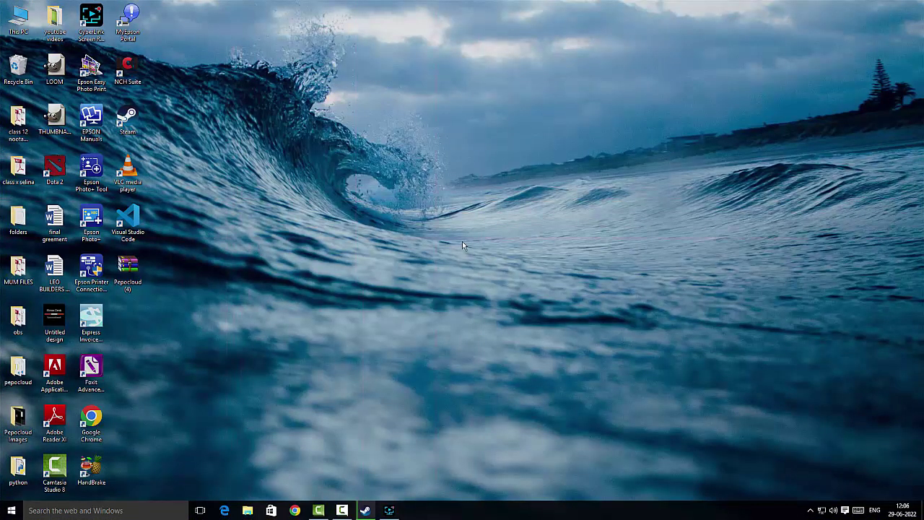
drag(206, 95, 772, 419)
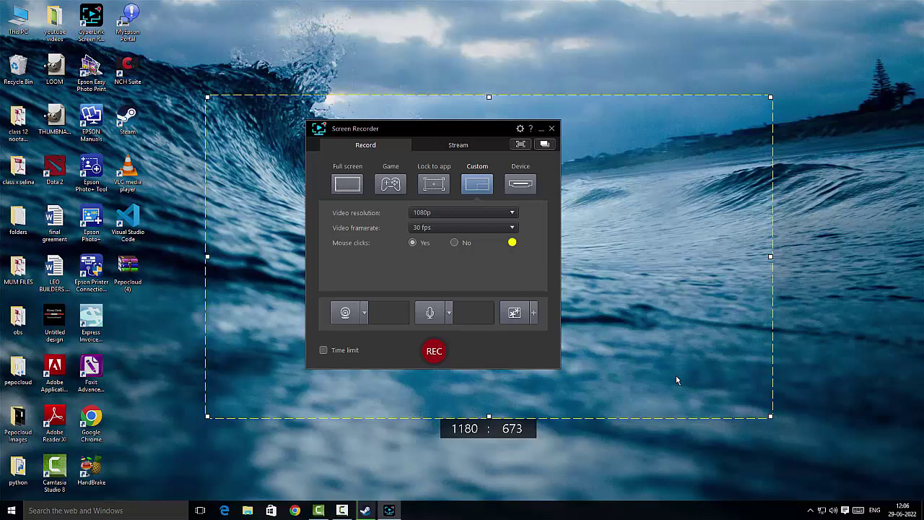
- Examine the input devices offered for device recording and return to the full-screen recording mode
click(520, 185)
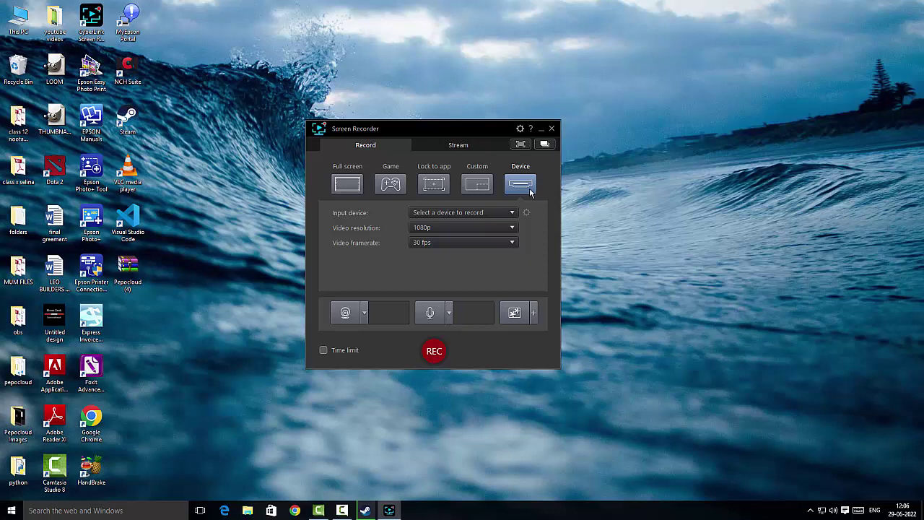
click(487, 213)
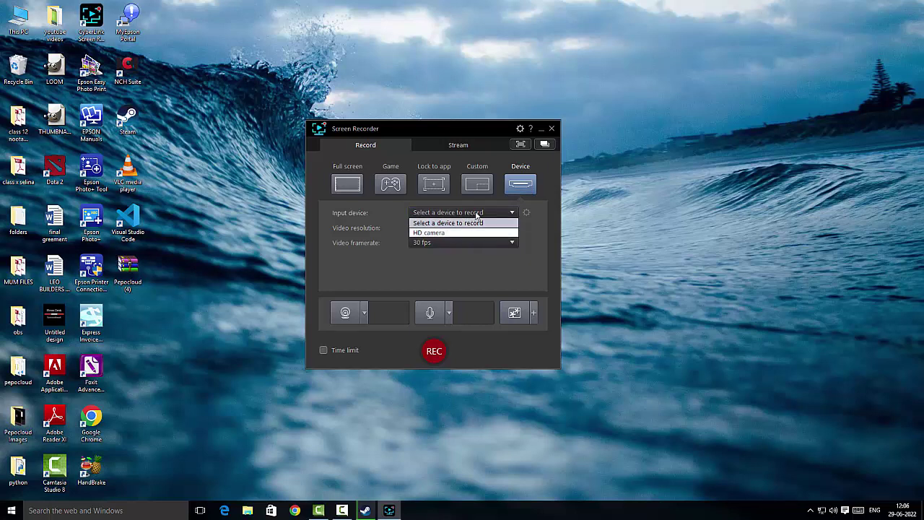
click(476, 213)
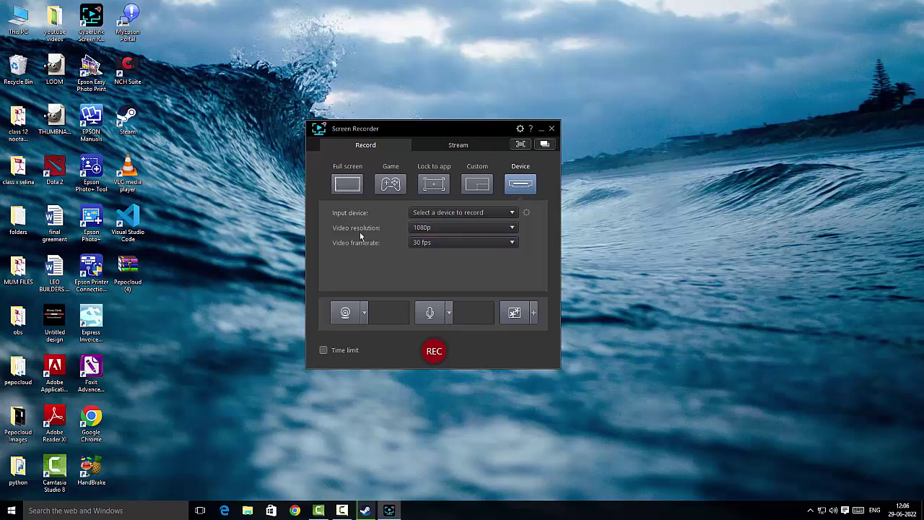
click(347, 187)
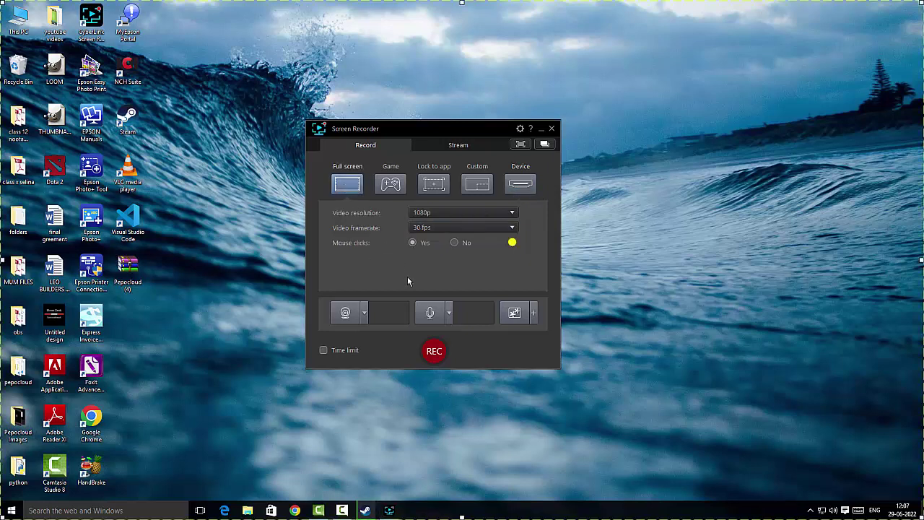
- Select the HD camera as the webcam in the webcam setup and close its preview window
click(363, 312)
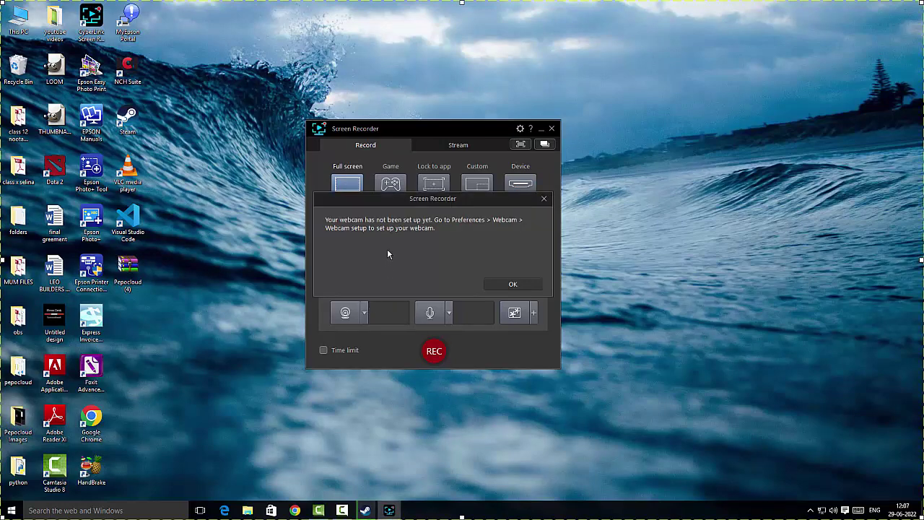
click(509, 284)
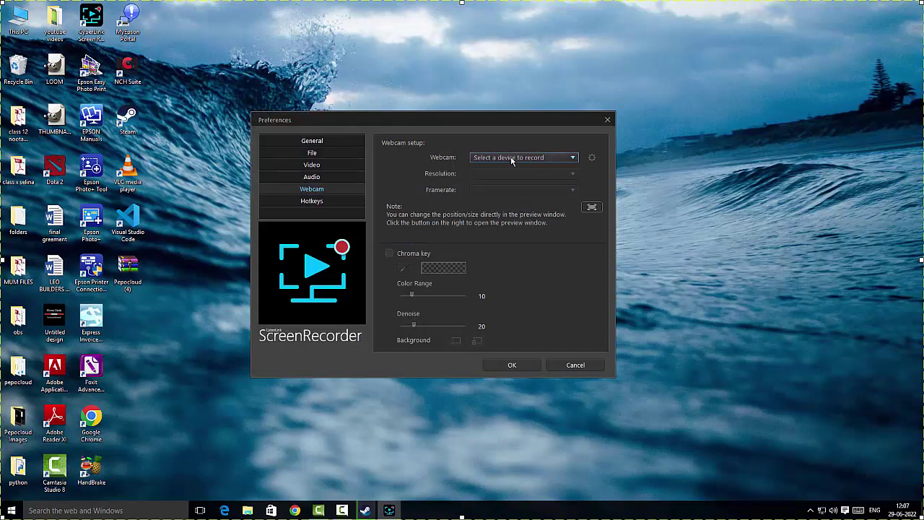
click(553, 160)
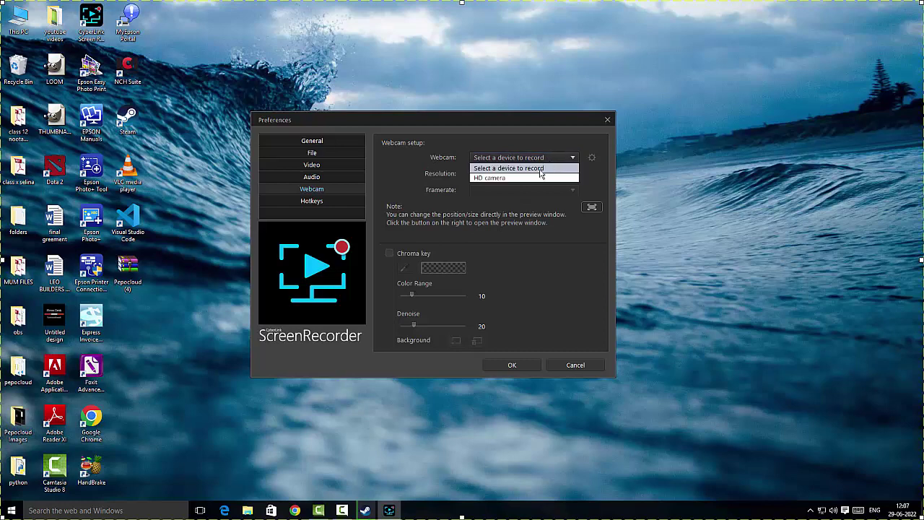
click(525, 183)
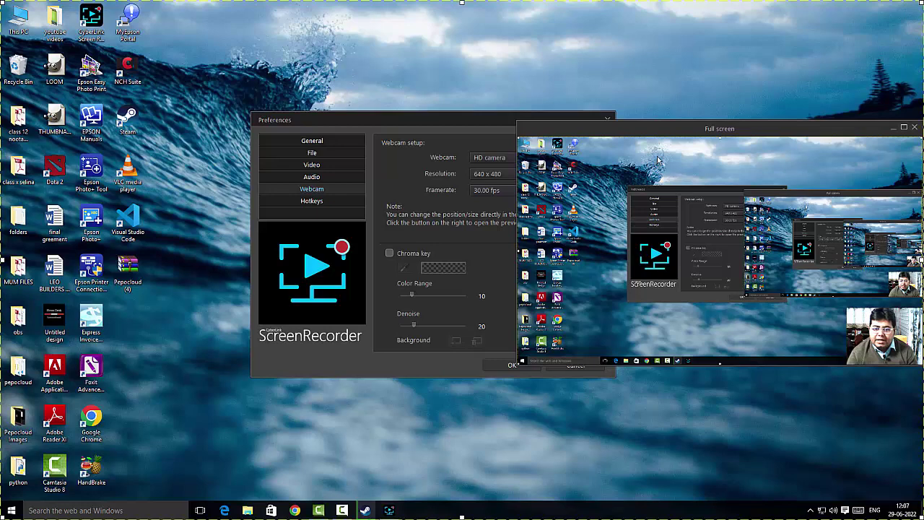
click(913, 127)
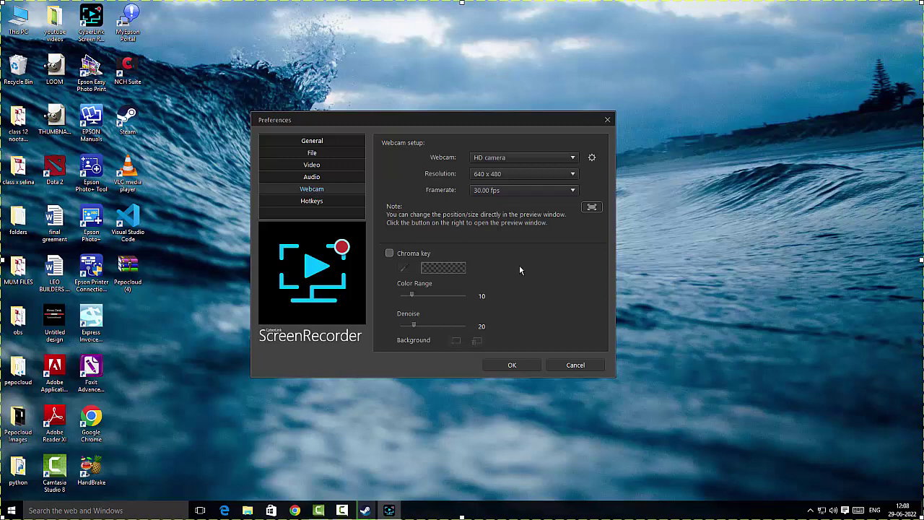
- Try the webcam's chroma key option, switch it back off and apply the webcam preferences
click(390, 253)
click(390, 253)
click(512, 365)
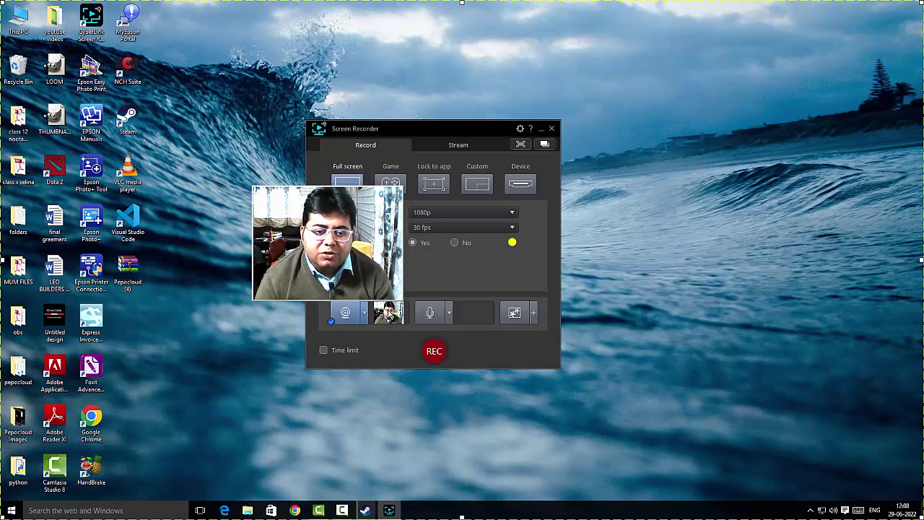
- Select Microphone (Realtek High Definition Audio) as the audio source and check that it is the chosen one
click(450, 315)
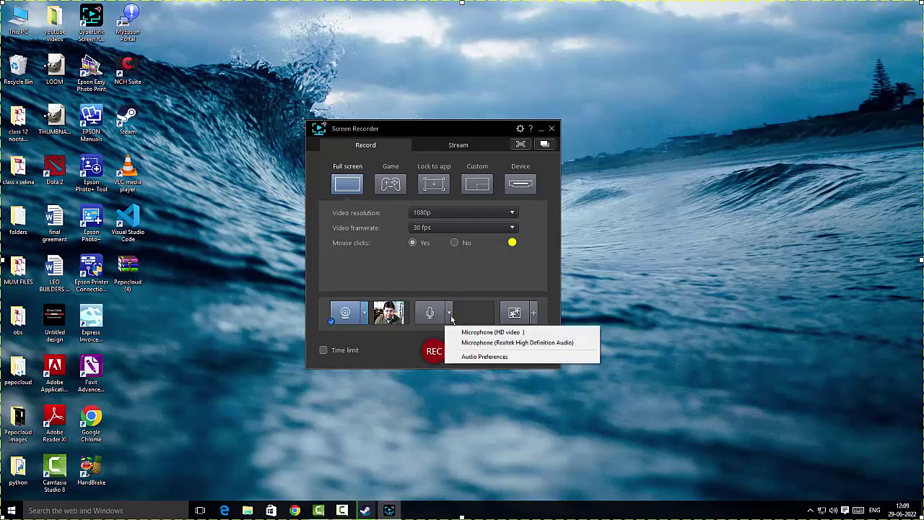
click(476, 342)
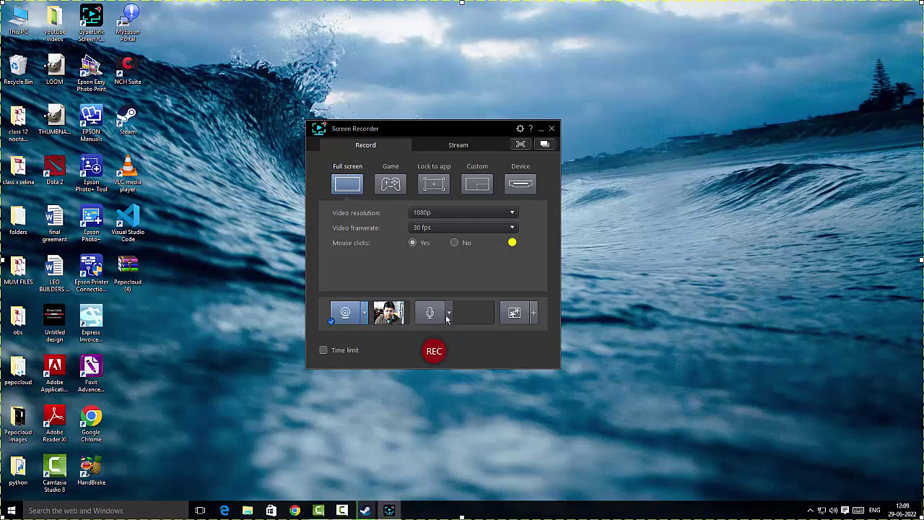
click(446, 316)
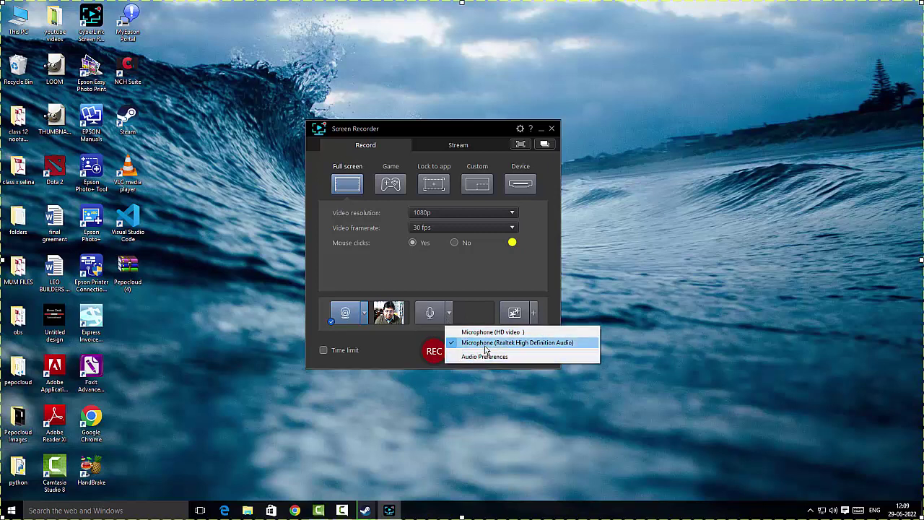
click(477, 287)
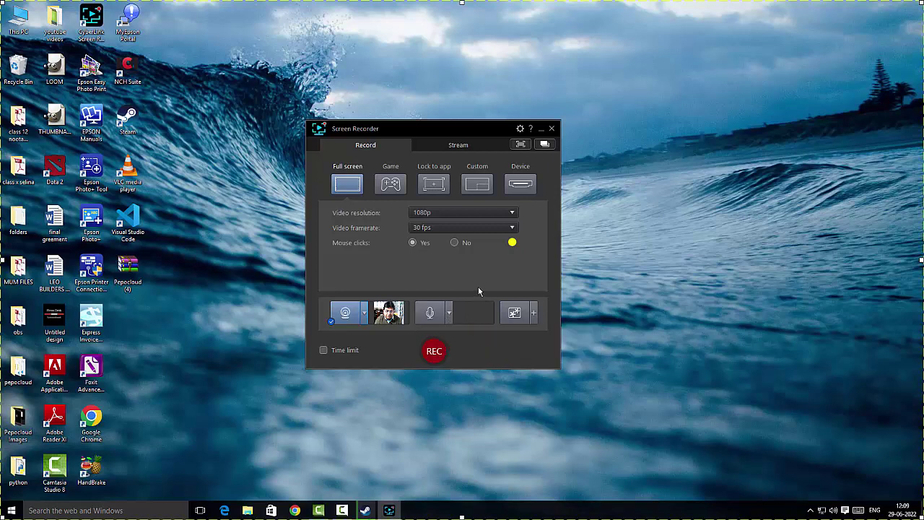
- Insert the image snowflakes-1236247 from the Downloads folder as a video overlay
click(532, 317)
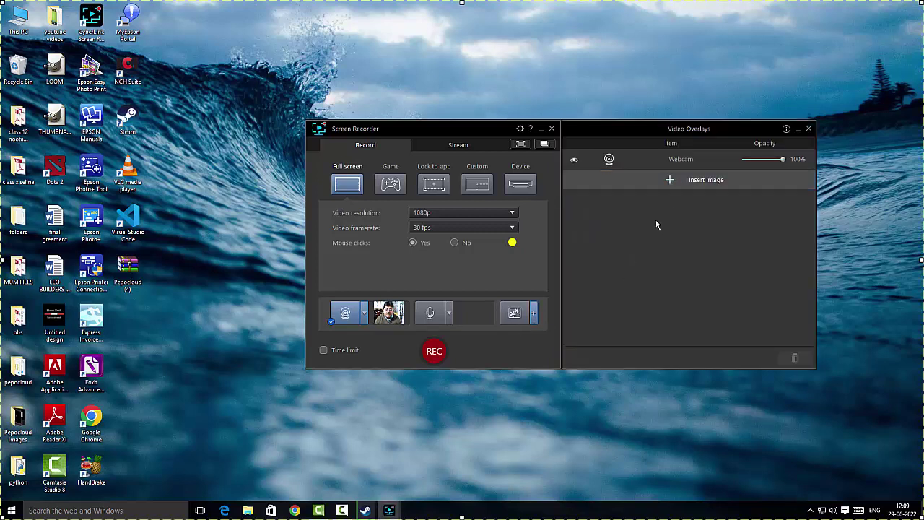
click(671, 182)
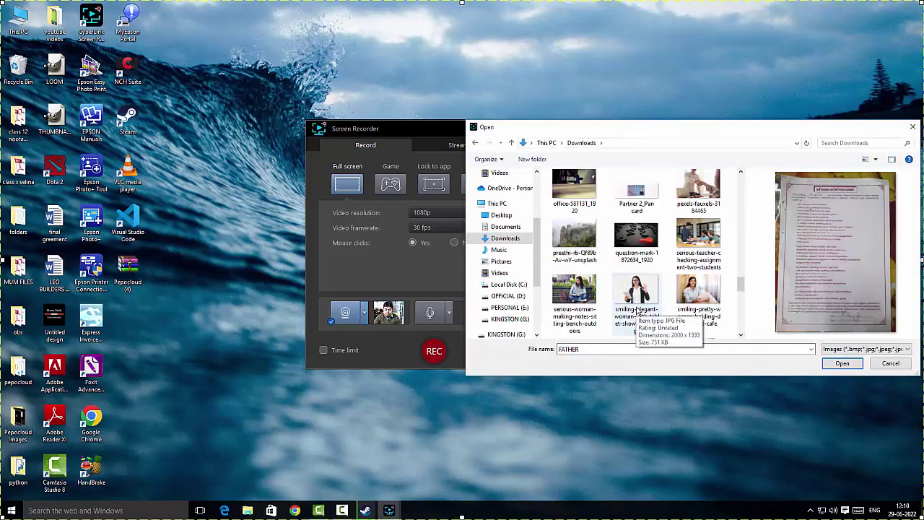
scroll(636, 309, down, 1)
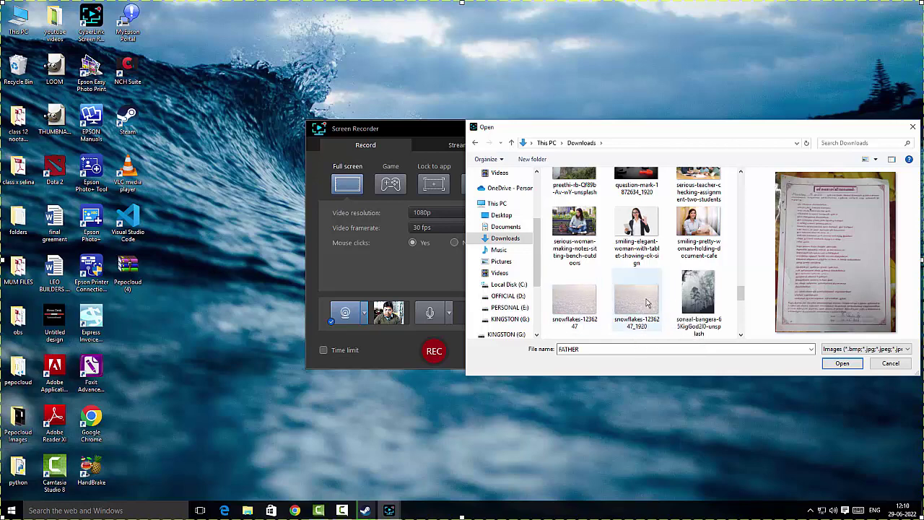
click(575, 304)
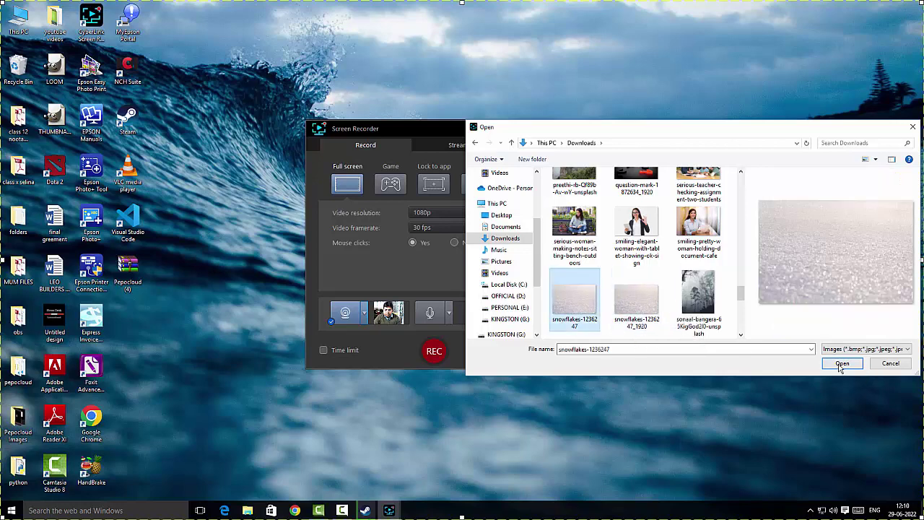
click(842, 363)
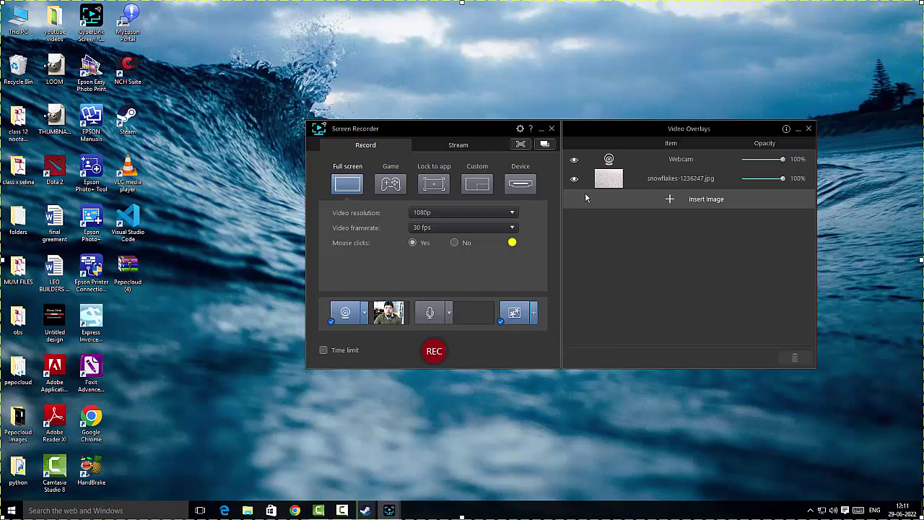
- Preview the full-screen recording with its overlays, close the preview and delete the snowflakes image overlay
click(521, 144)
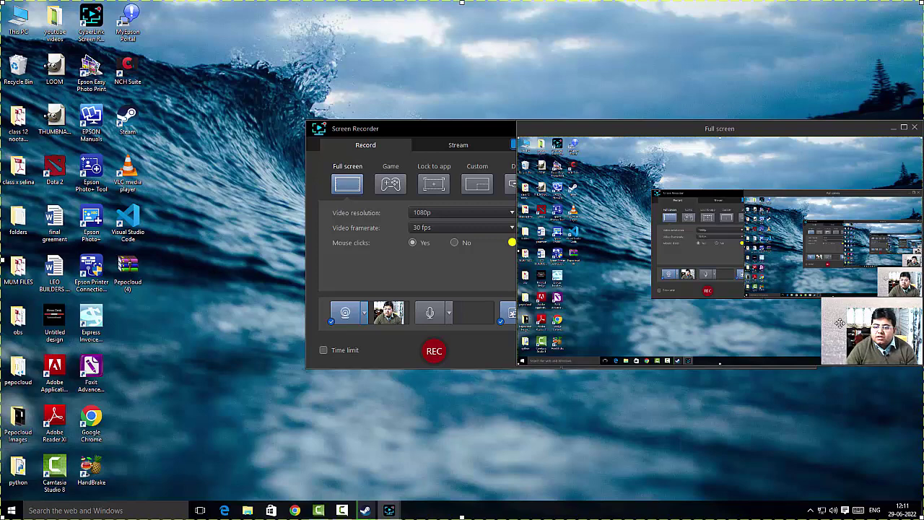
click(913, 127)
key(Delete)
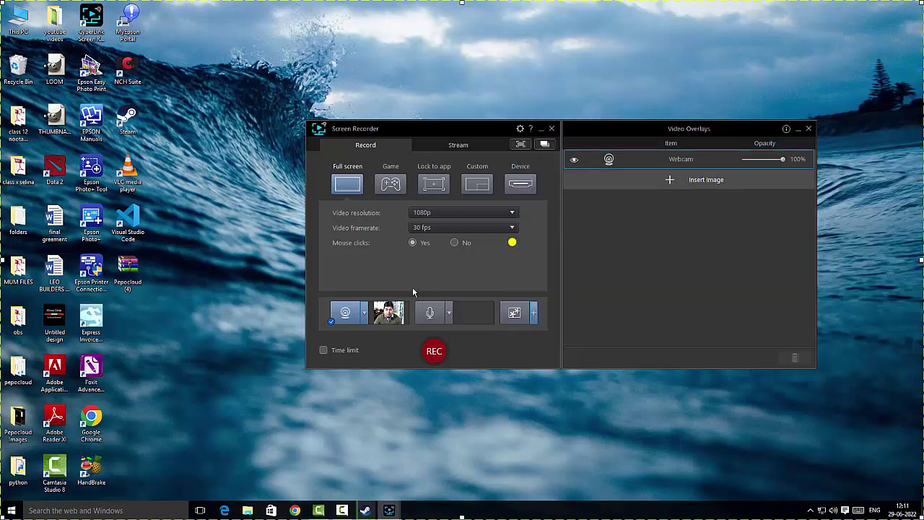
- Toggle the recording time limit on and back off, and start the full-screen recording
click(323, 350)
click(323, 351)
click(434, 351)
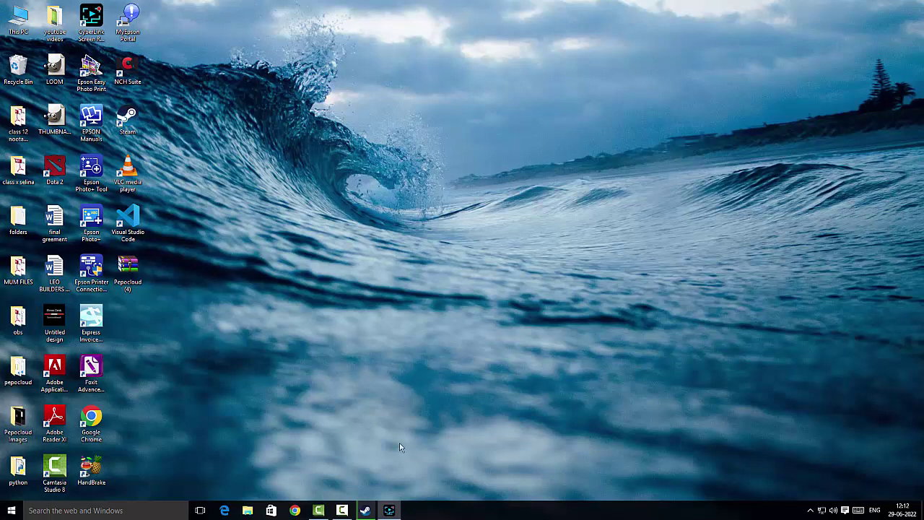
- Bring back the recorder window, pause the running recording and stop it
click(388, 510)
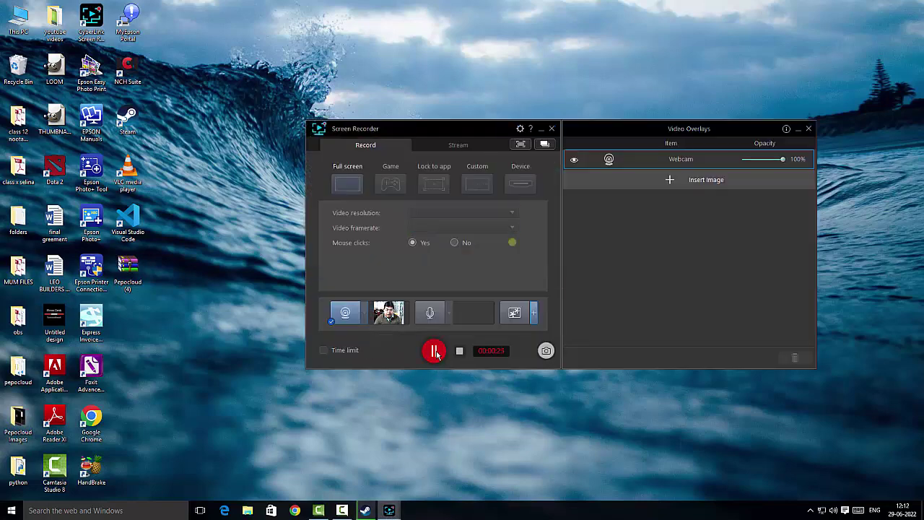
click(436, 353)
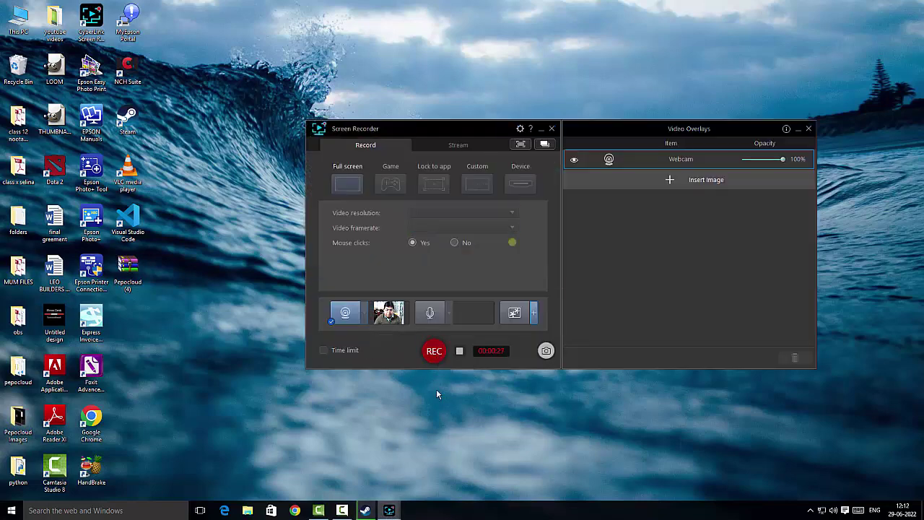
click(459, 352)
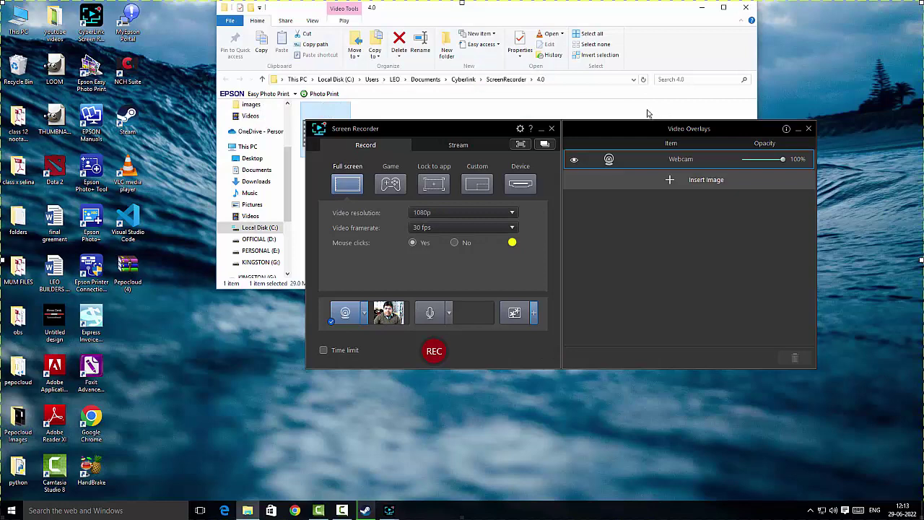
- Rearrange the recorder, Video Overlays and 4.0 folder windows so that the recorded video file is unobstructed
click(650, 115)
drag(469, 128, 205, 221)
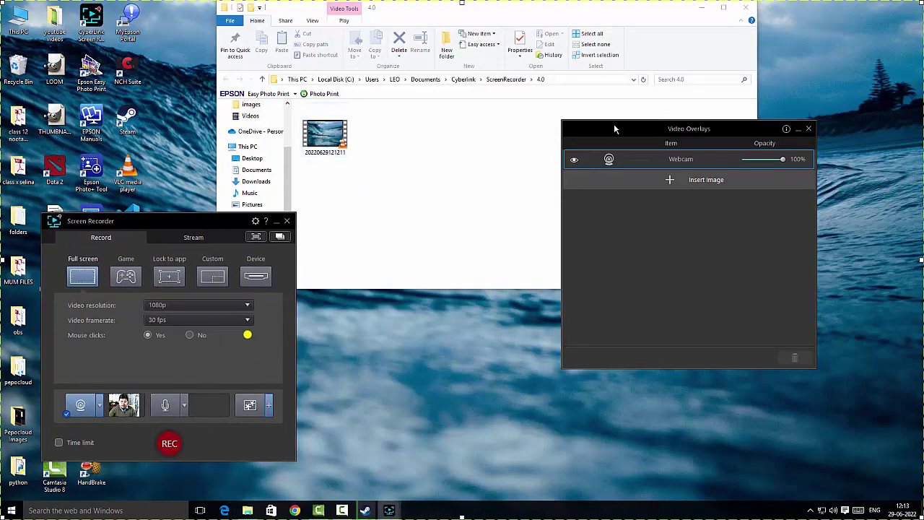
drag(641, 123, 386, 227)
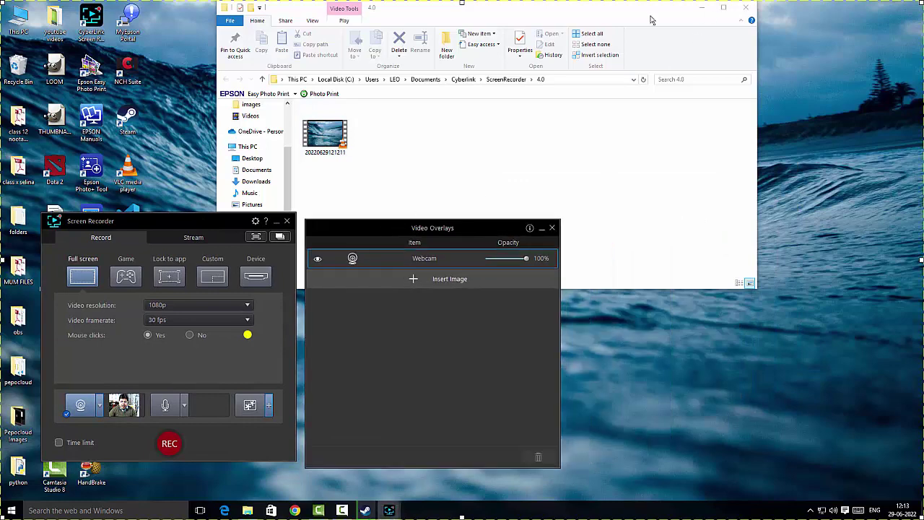
drag(647, 11, 661, 34)
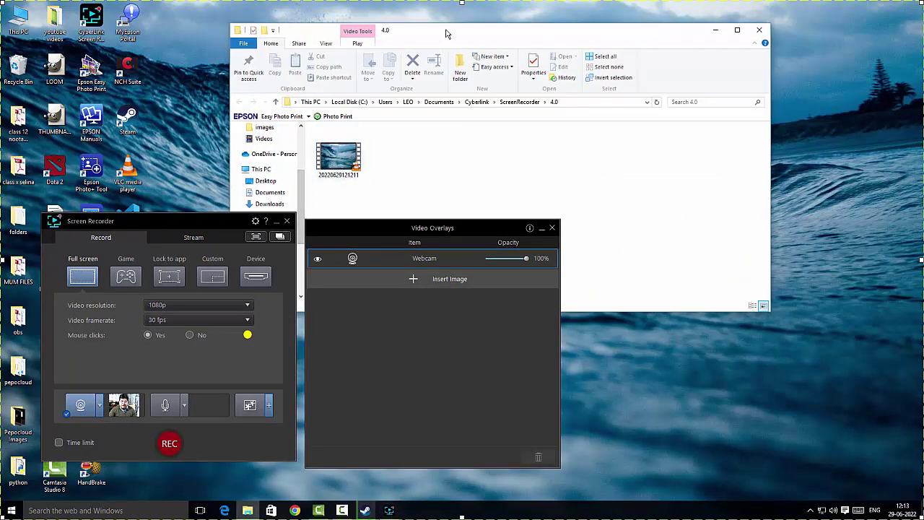
drag(446, 33, 587, 25)
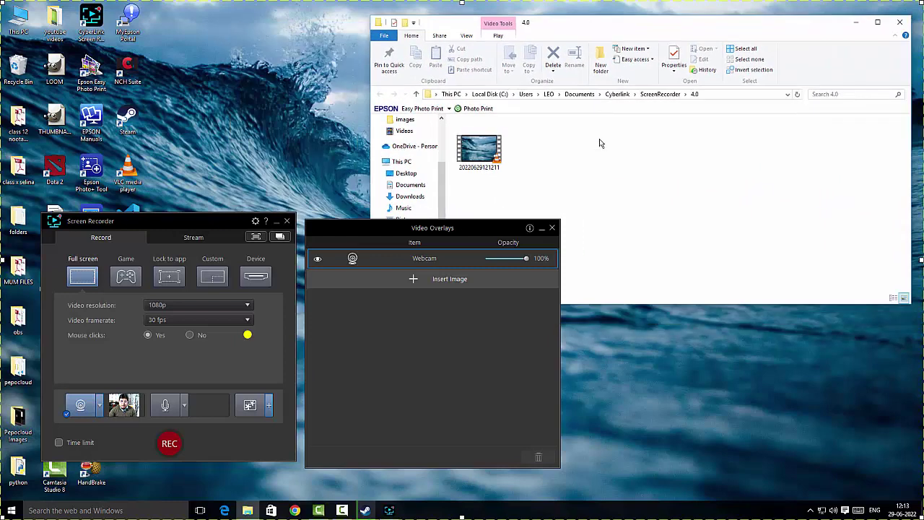
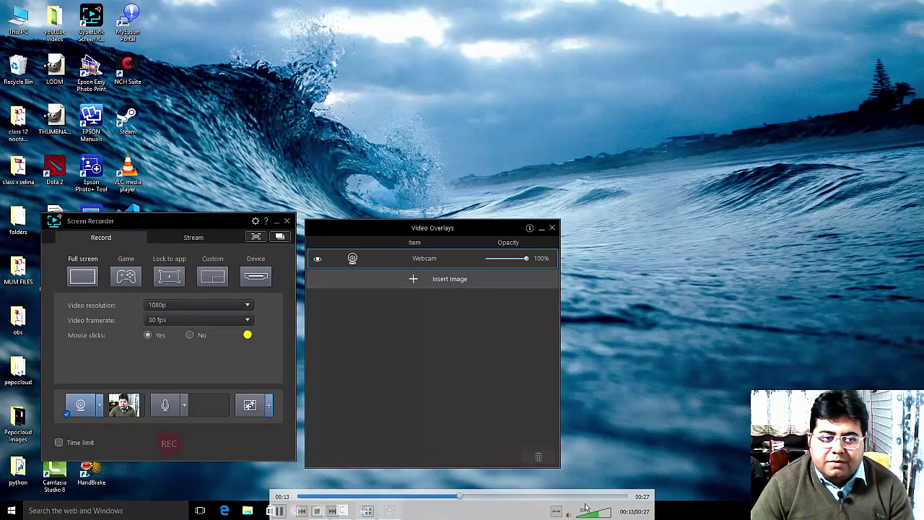
- Watch the saved recording in full screen, exit full screen, and close the video player and the 4.0 folder
double_click(725, 333)
click(911, 5)
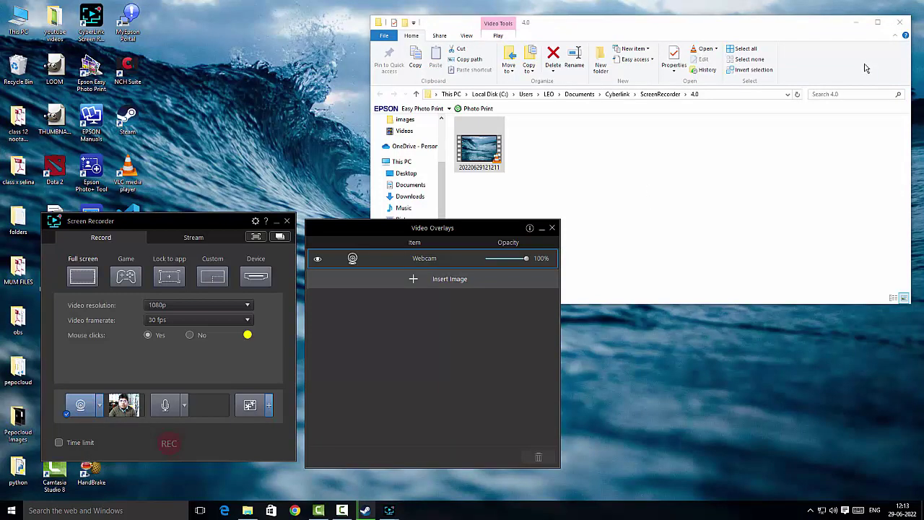
click(899, 23)
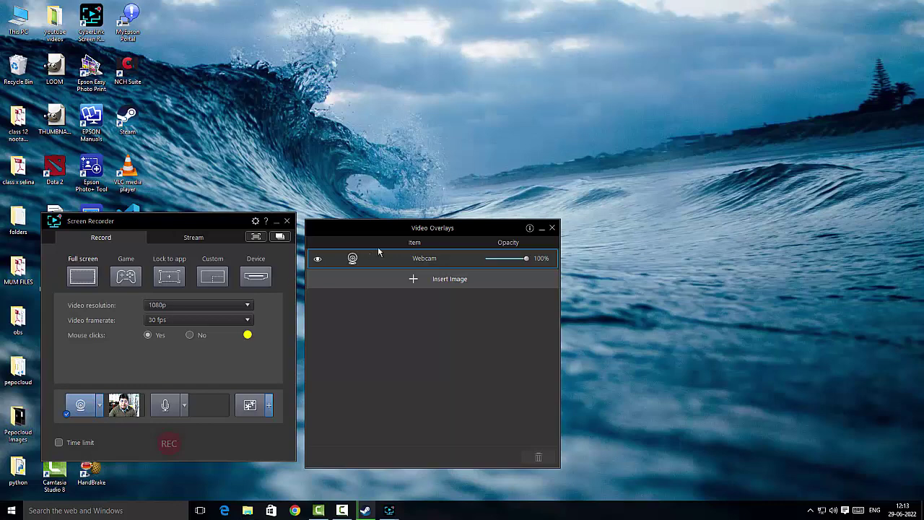
- Move the Video Overlays and recorder windows side by side near the screen's centre and show the streaming settings
drag(435, 226, 630, 153)
drag(198, 226, 381, 157)
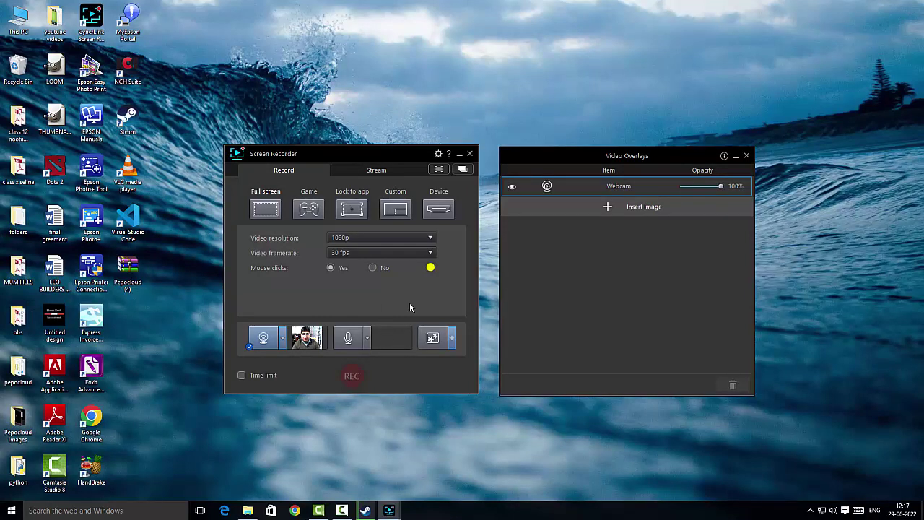
click(380, 173)
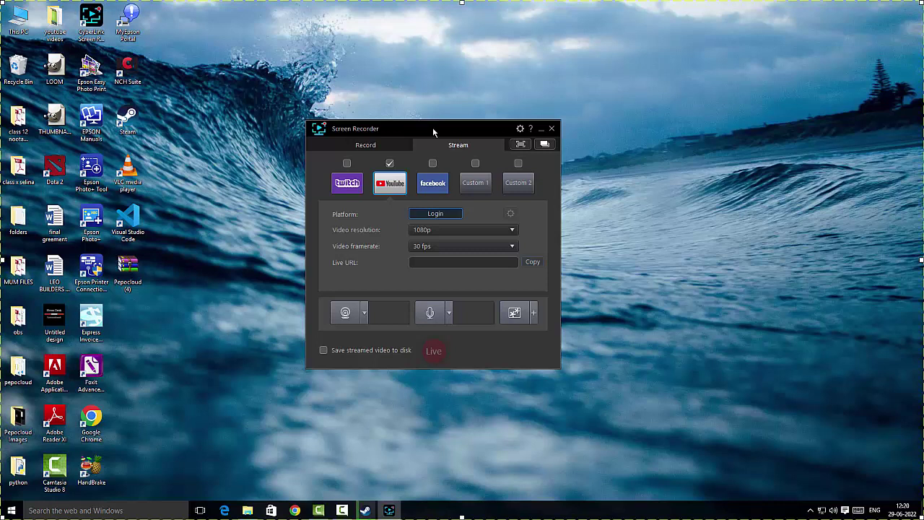
- Examine the streaming platform choices and switch between the recording and streaming settings
key(space)
key(Tab)
key(Tab)
key(Tab)
key(space)
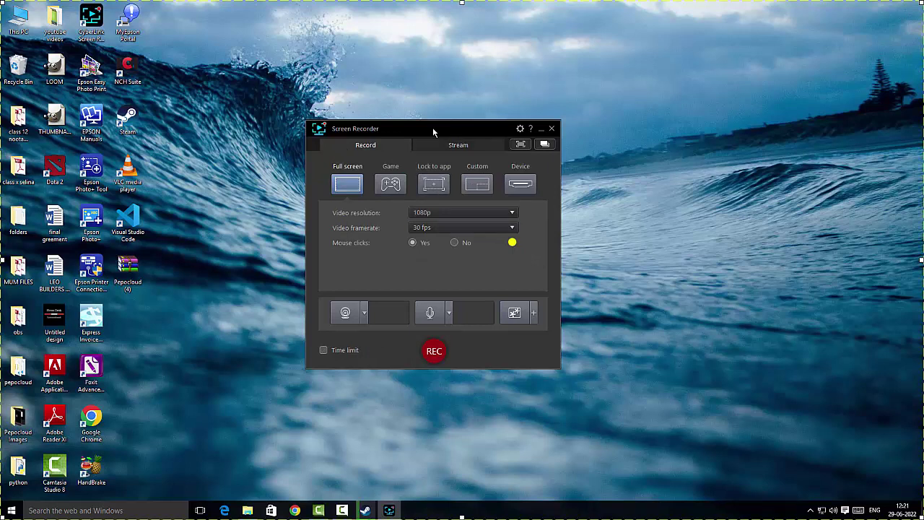
click(457, 145)
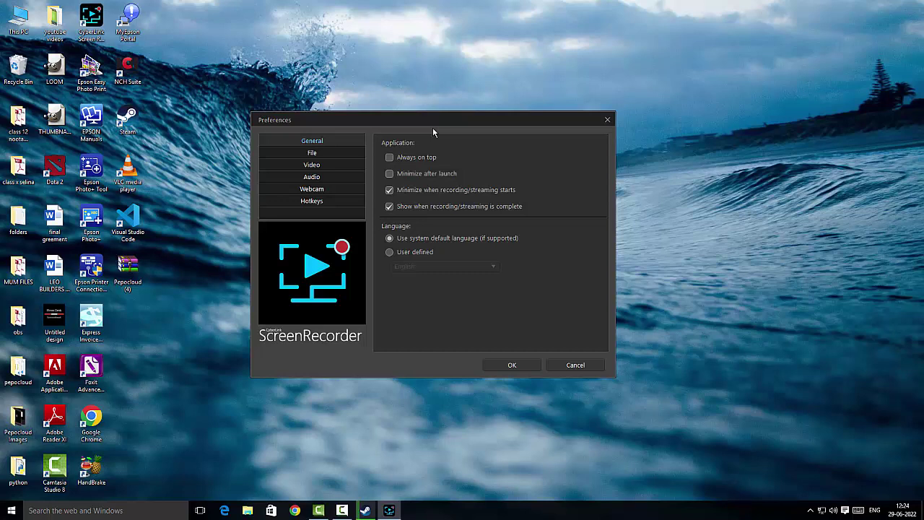
- Review the General, File, Video, Audio, Webcam and Hotkeys preferences and close the Preferences dialog
key(Tab)
key(Down)
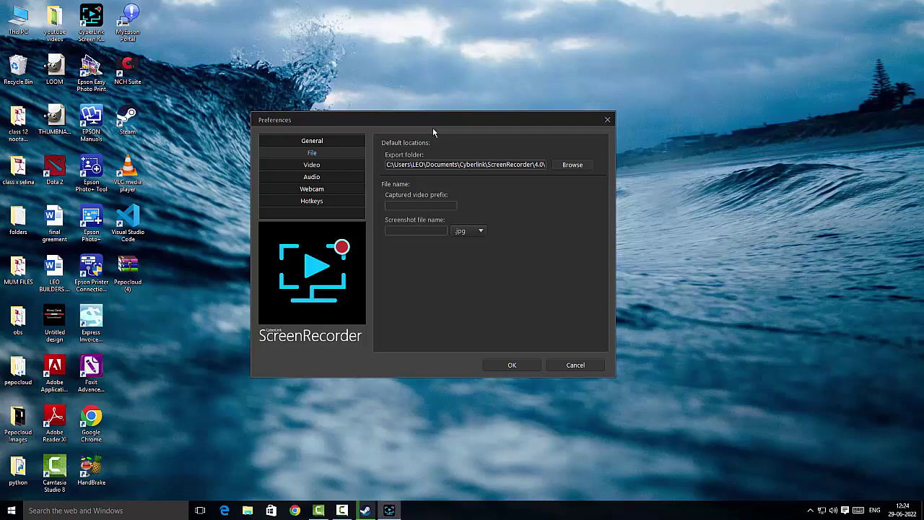
key(Down)
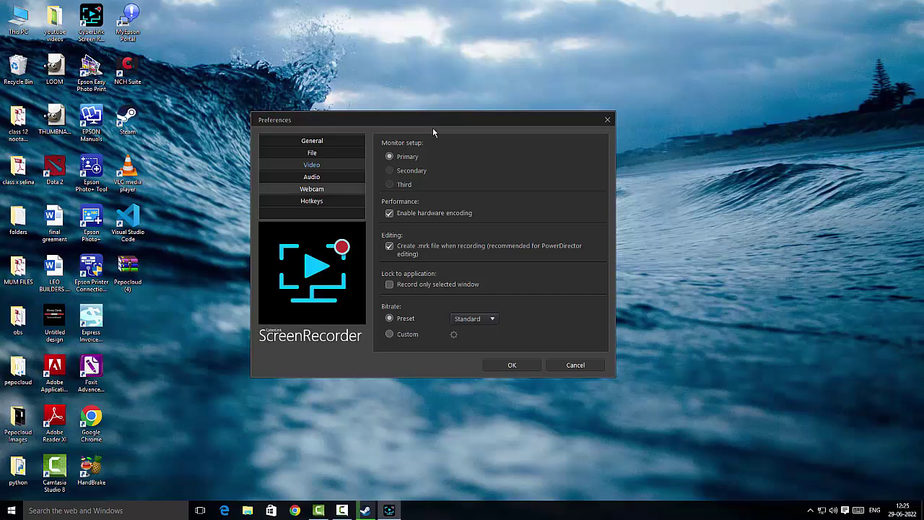
key(Down)
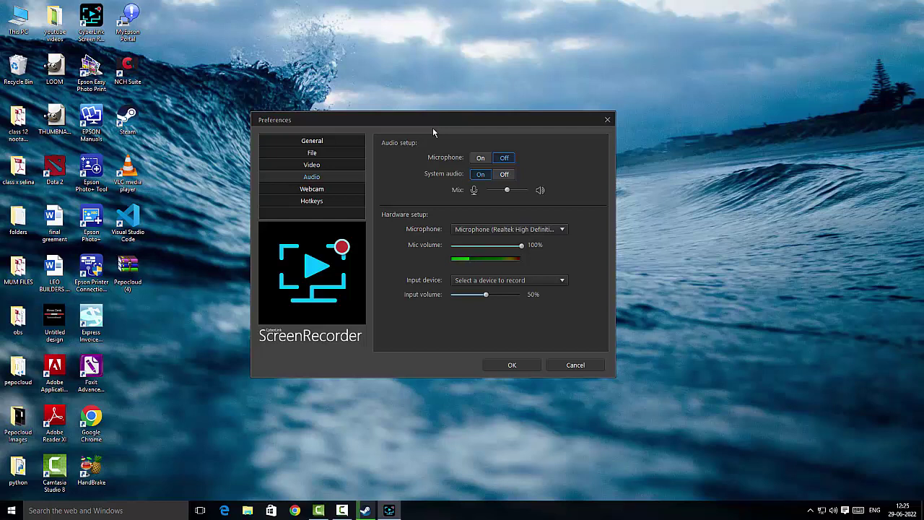
key(Down)
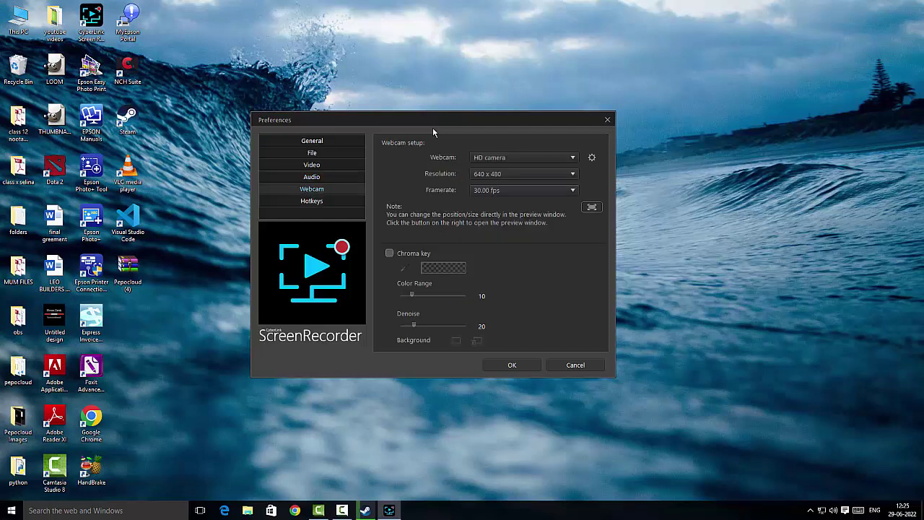
key(Tab)
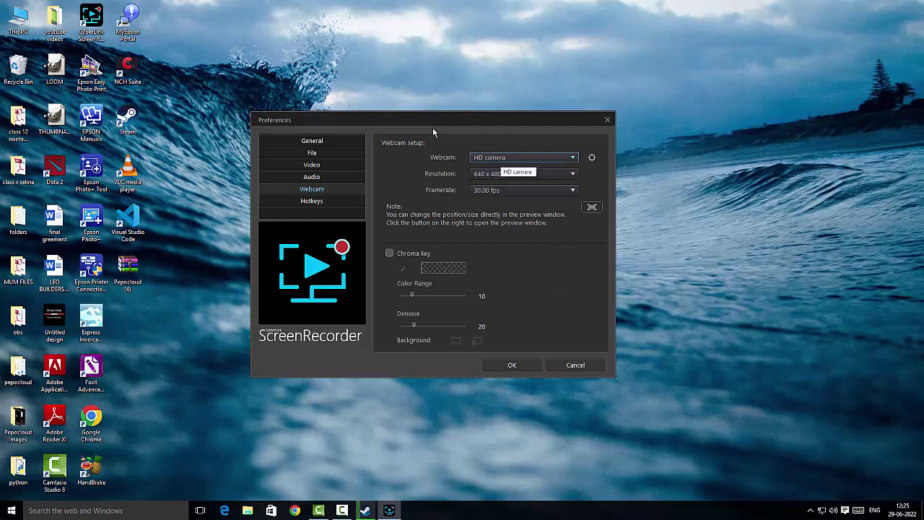
key(Tab)
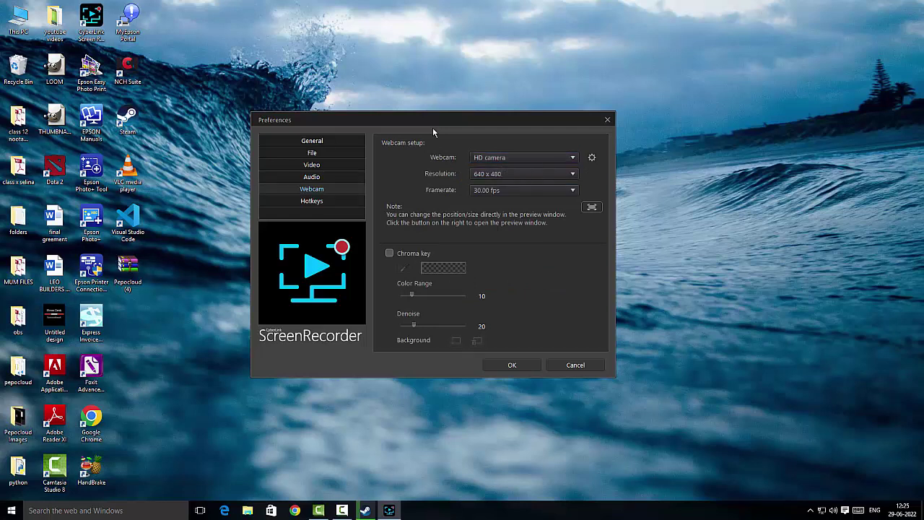
key(Tab)
key(Tab)
key(Down)
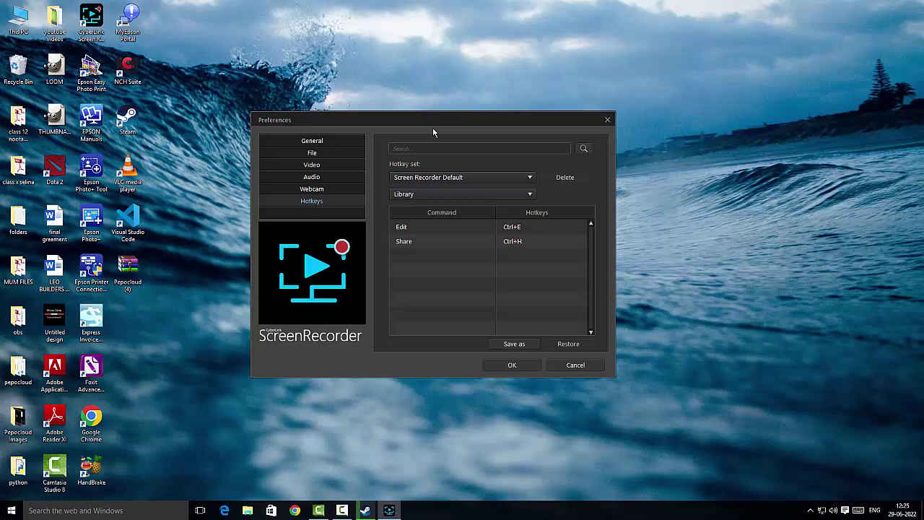
key(Return)
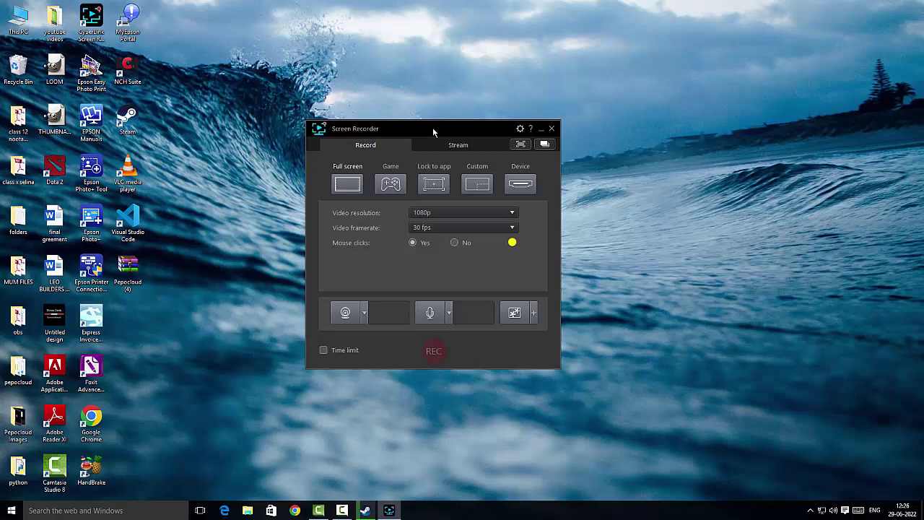